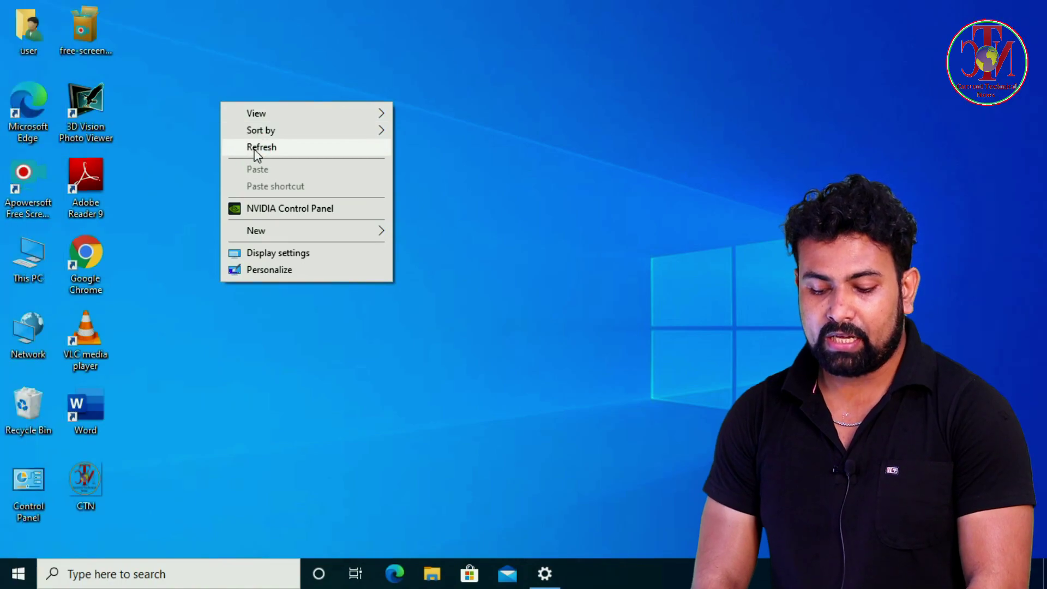
- Refresh the desktop several times
click(254, 154)
right_click(197, 127)
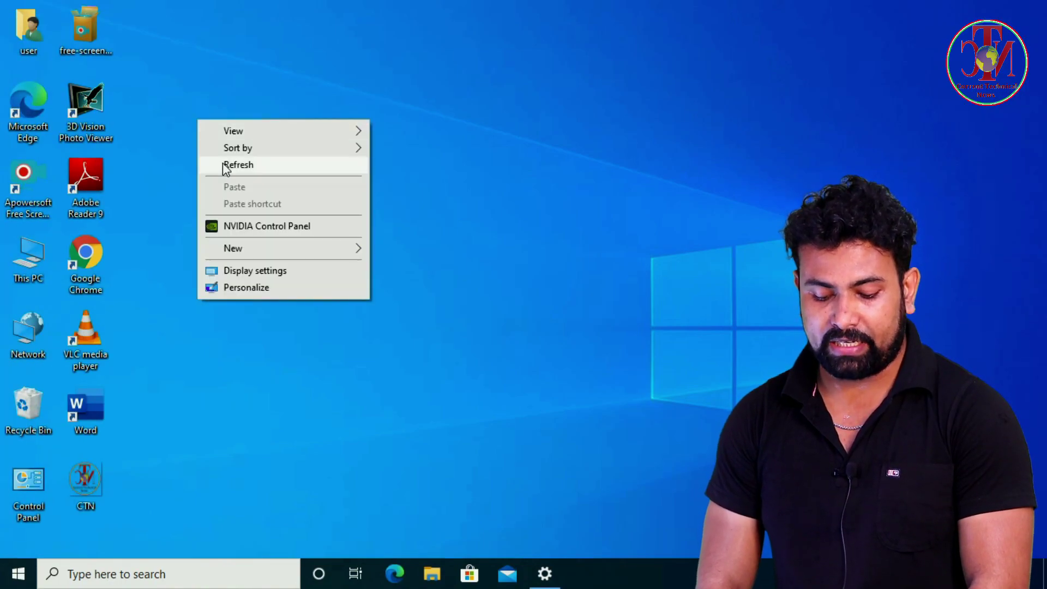
click(222, 163)
right_click(151, 110)
click(194, 156)
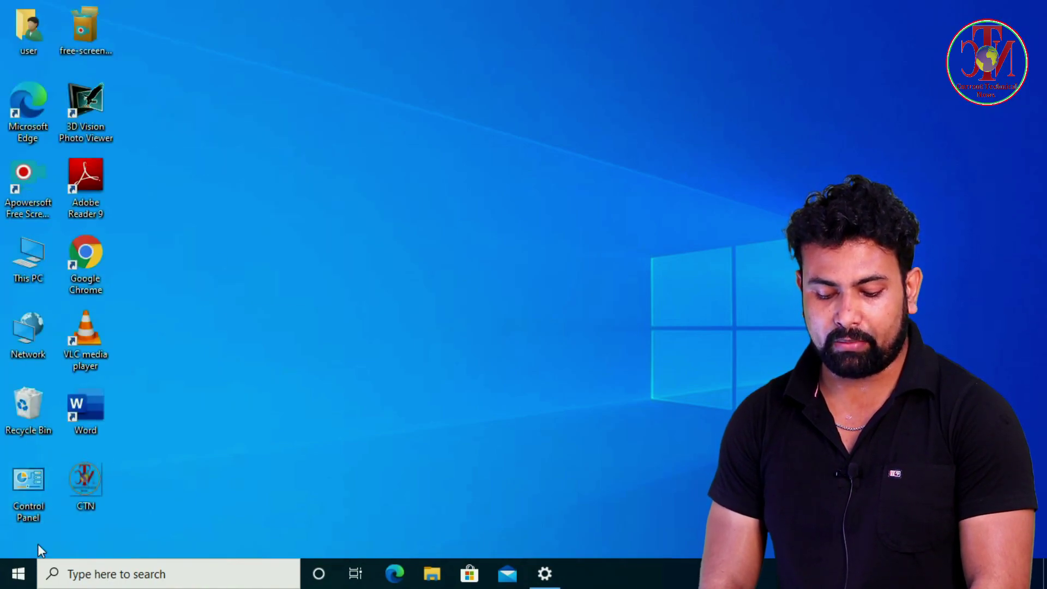
- In the Privacy settings' General options, turn off language list access, app launch tracking and suggested content in Settings
click(18, 582)
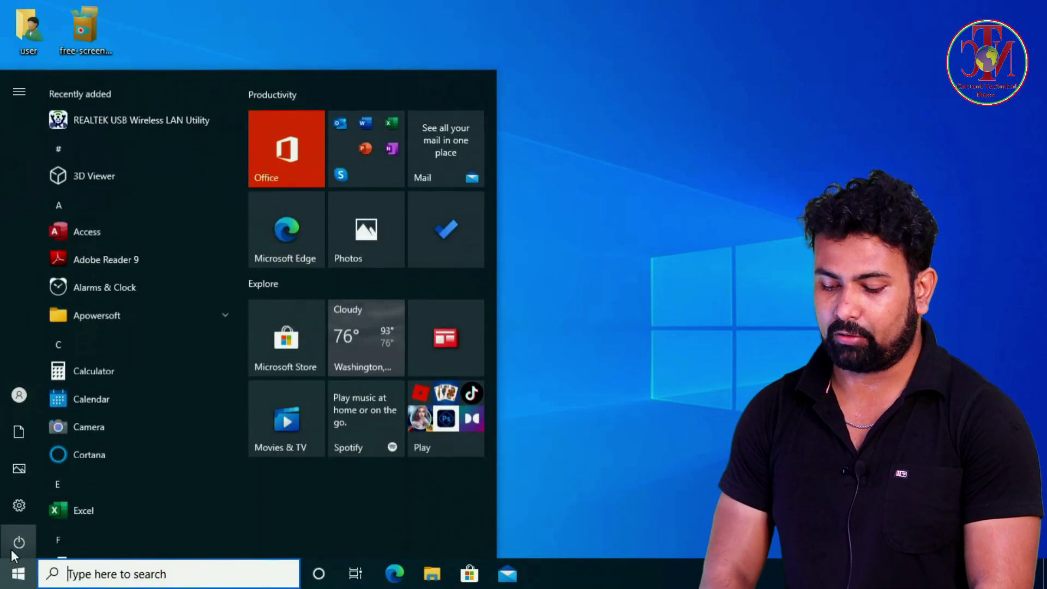
click(10, 503)
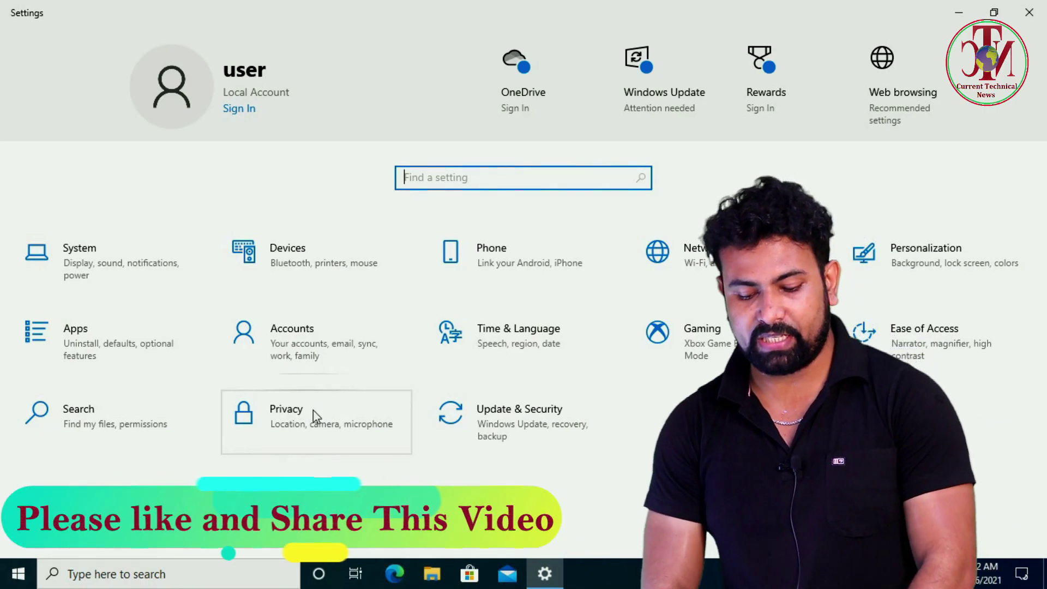
click(289, 417)
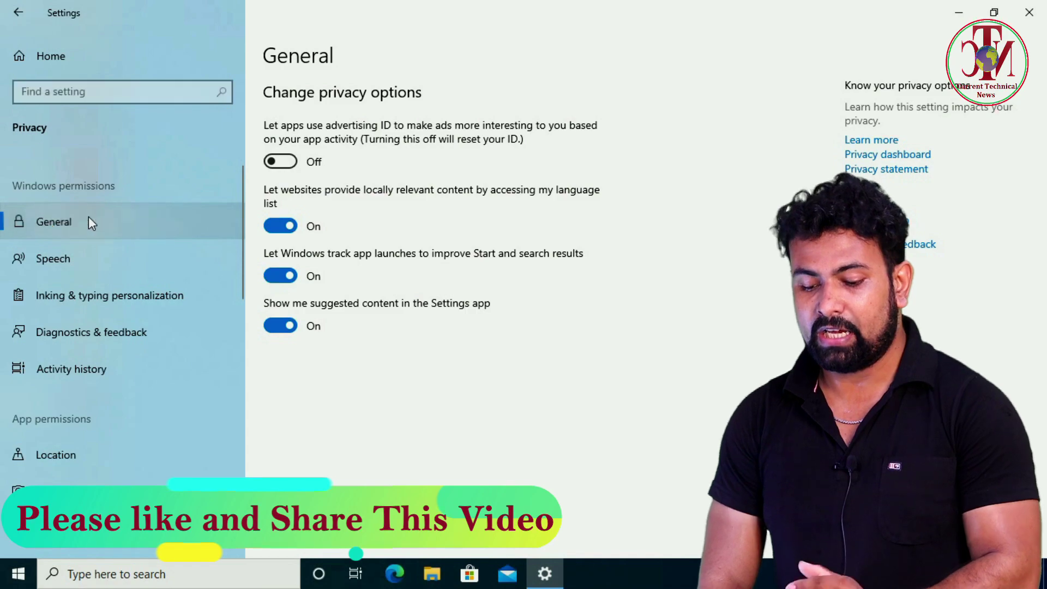
click(281, 226)
click(277, 275)
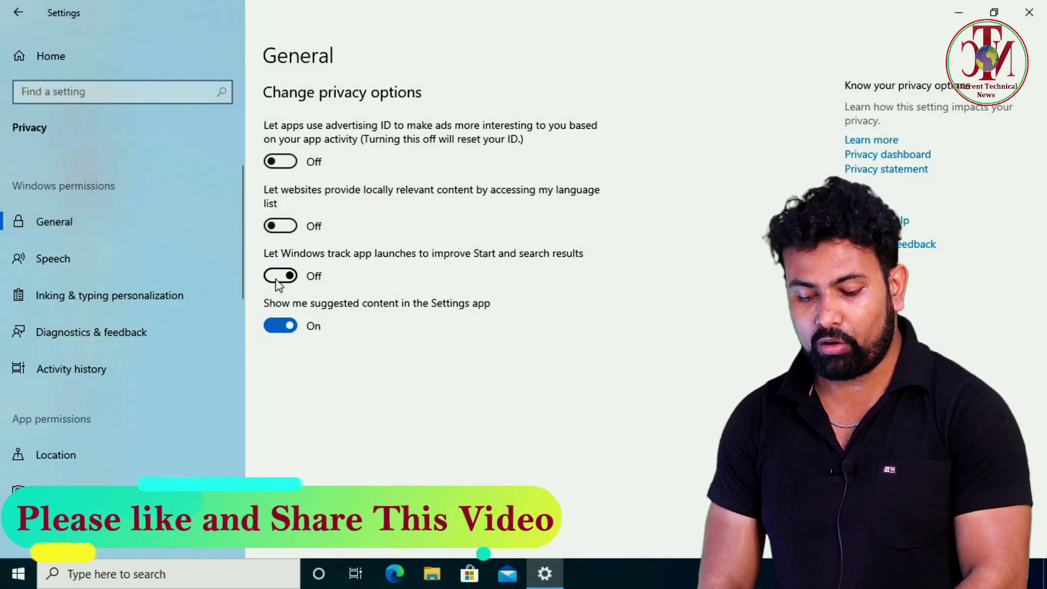
click(283, 326)
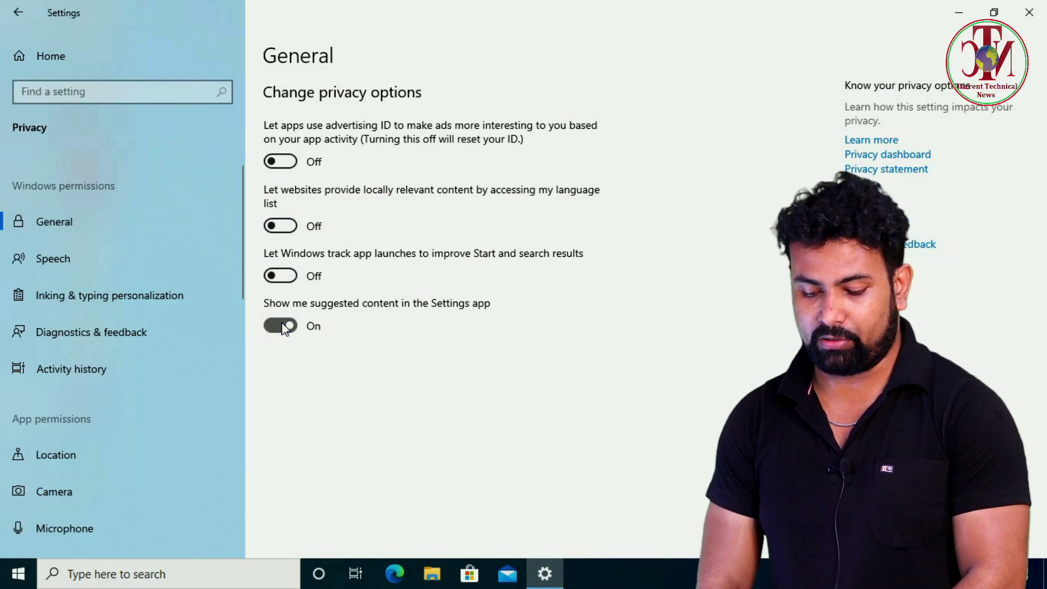
- Look through the Speech, Inking & typing personalization, Location, Camera, Microphone and Voice activation privacy pages
click(74, 262)
click(112, 292)
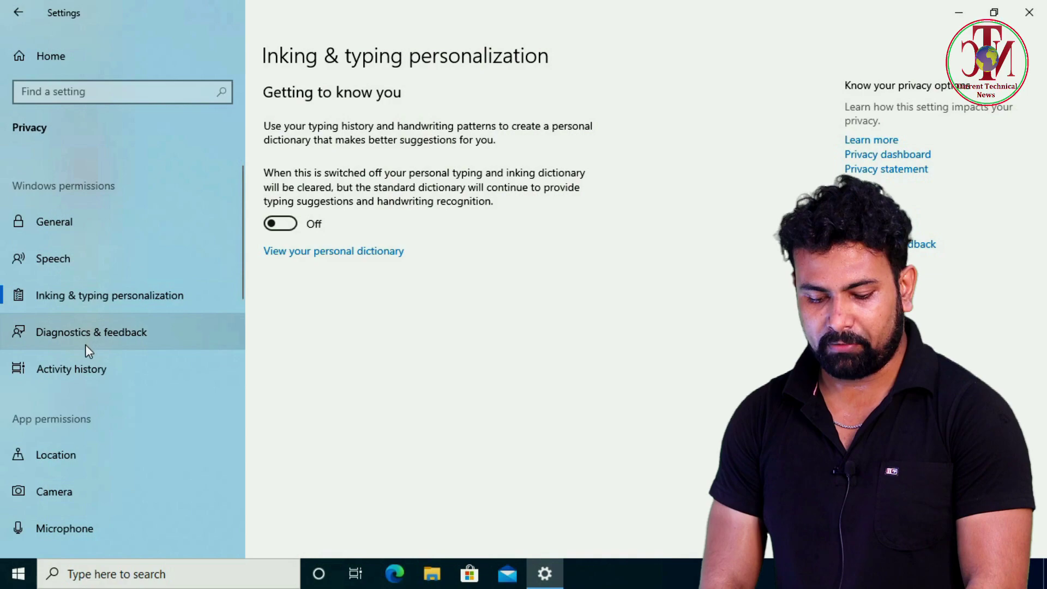
scroll(79, 368, down, 2)
scroll(79, 368, down, 4)
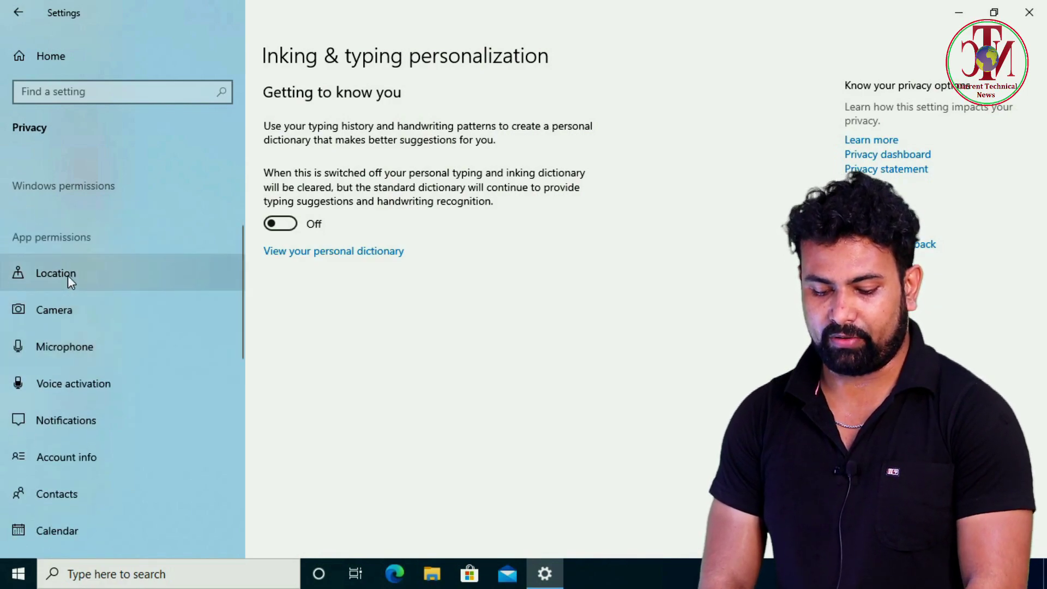
click(67, 276)
scroll(289, 476, down, 3)
scroll(284, 442, down, 6)
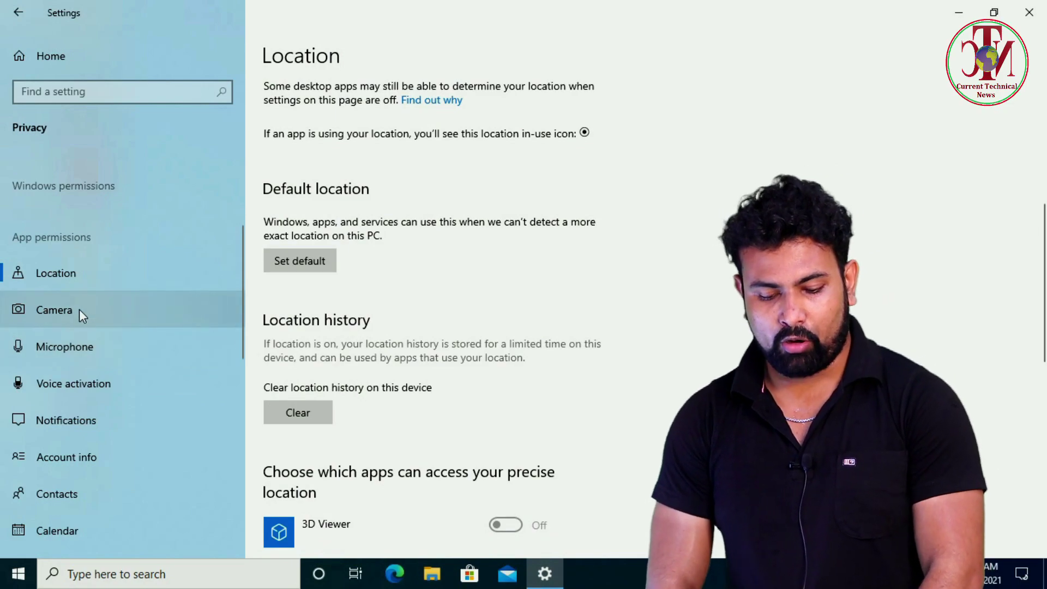
click(65, 313)
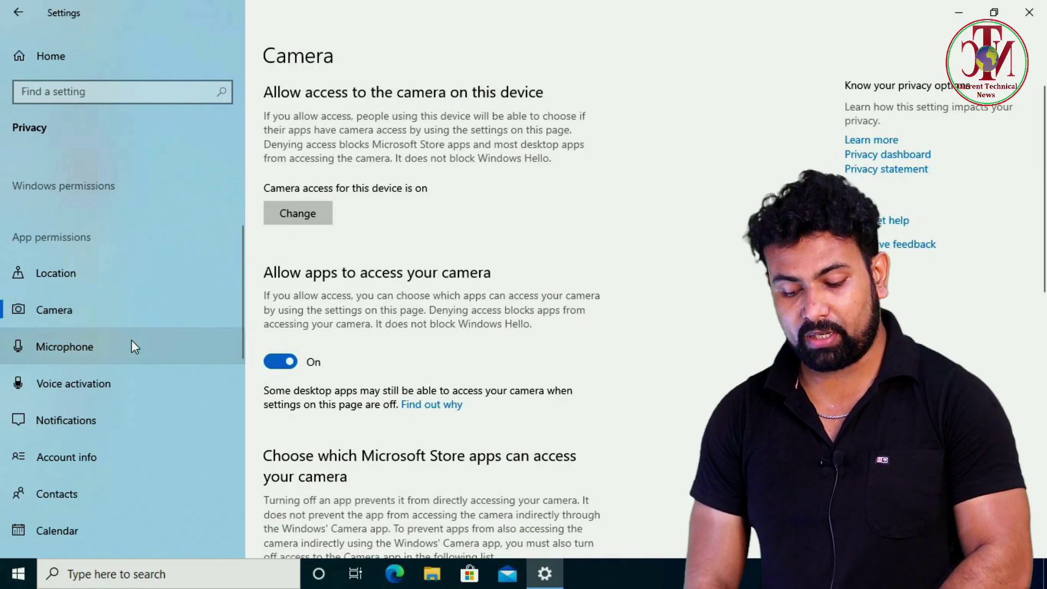
click(92, 346)
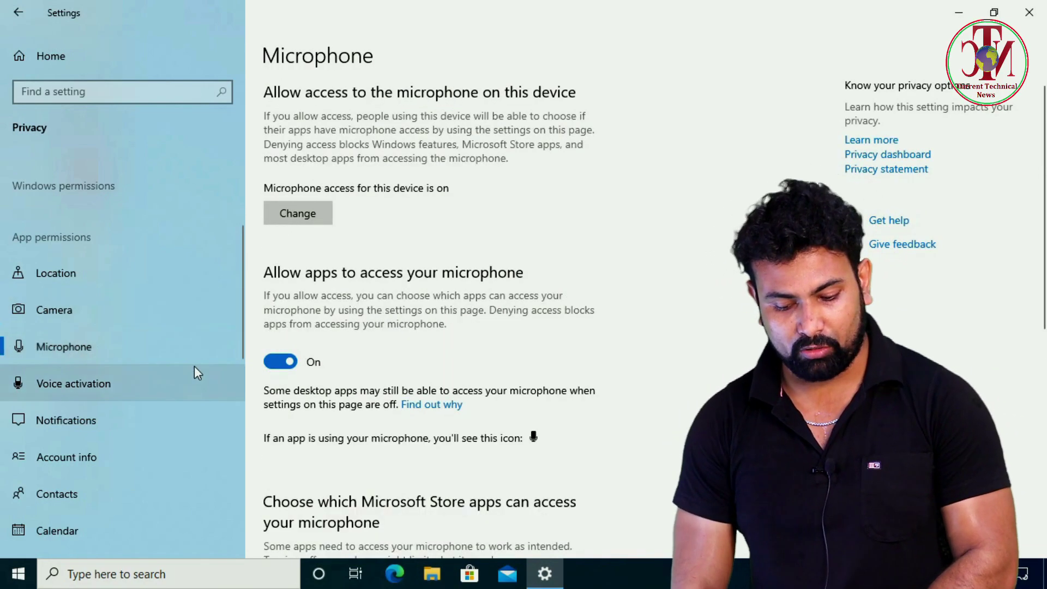
click(152, 390)
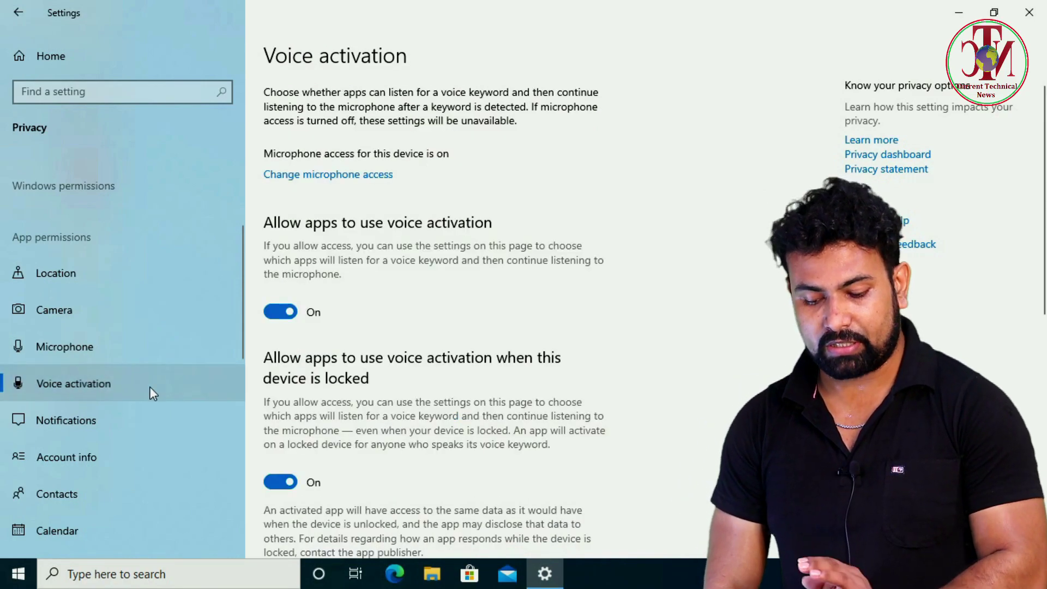
- Look through the Notifications, Account info, Contacts, Calendar, Phone calls, Call history, Email, Messaging and Radios permission pages
scroll(106, 420, down, 3)
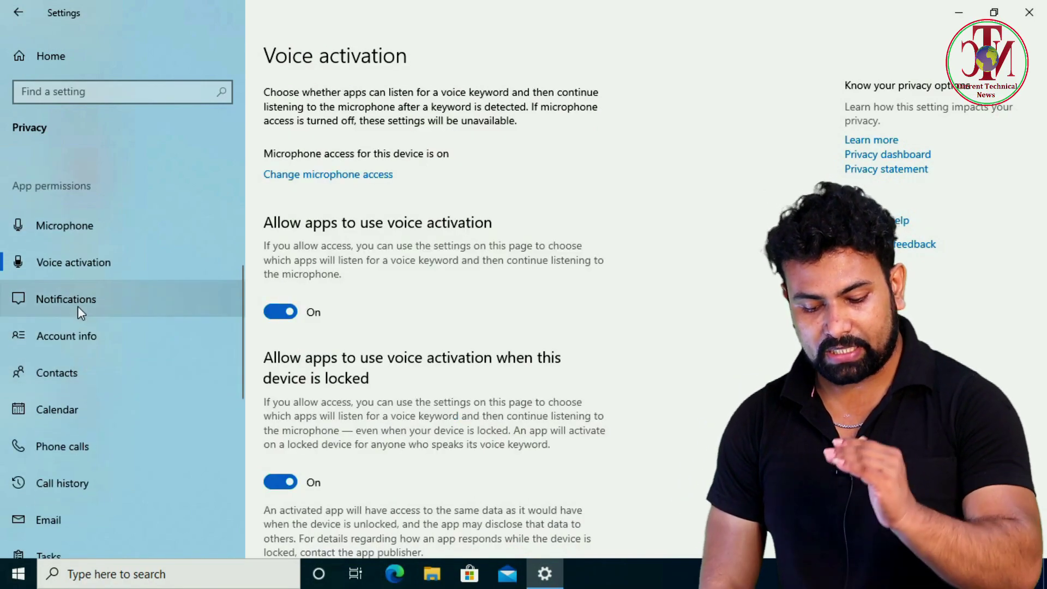
click(77, 299)
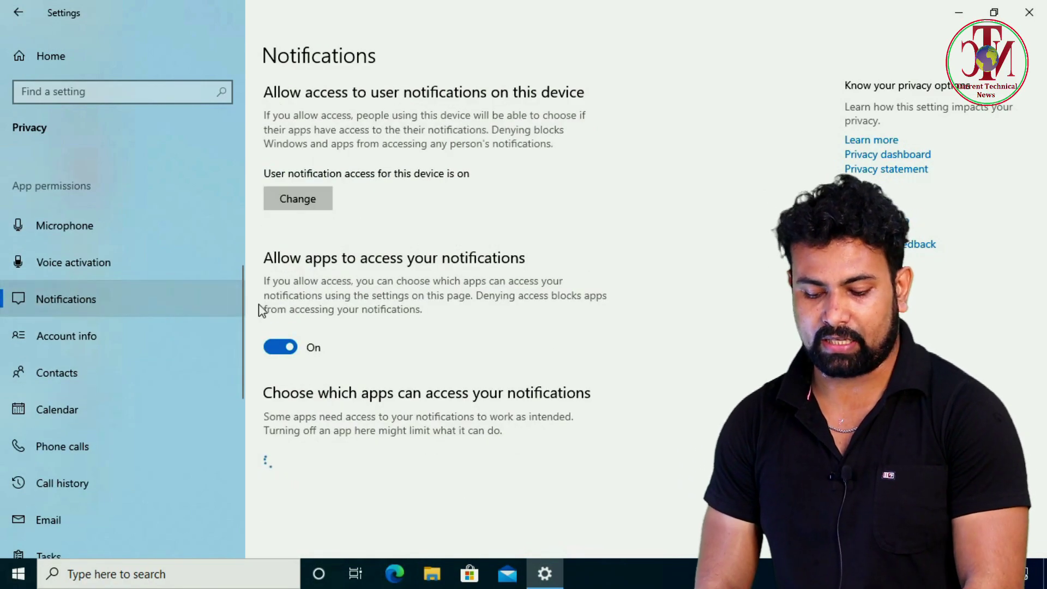
click(103, 335)
click(84, 372)
click(82, 410)
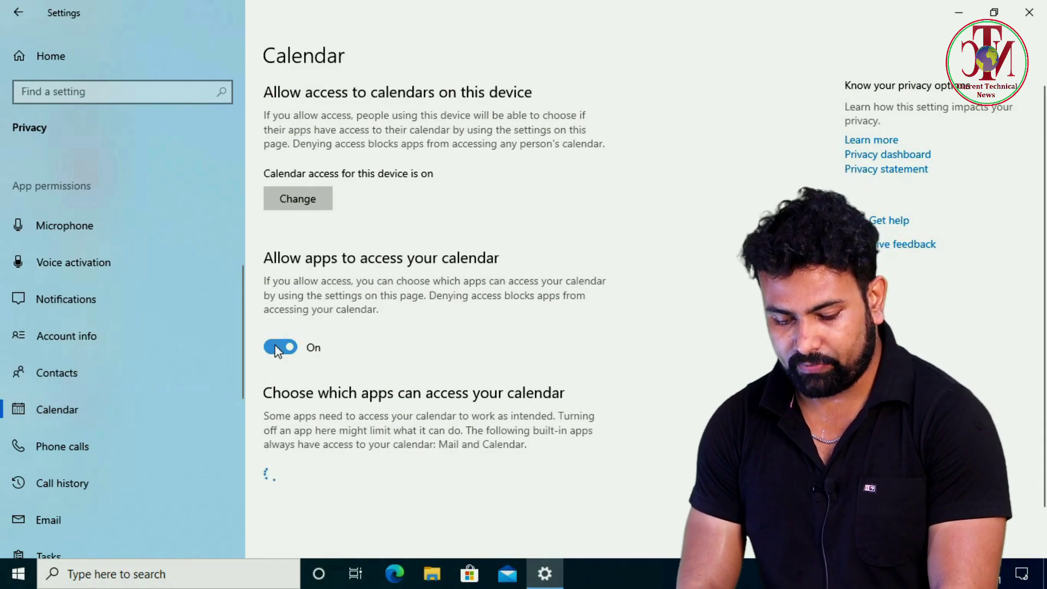
click(79, 447)
click(86, 481)
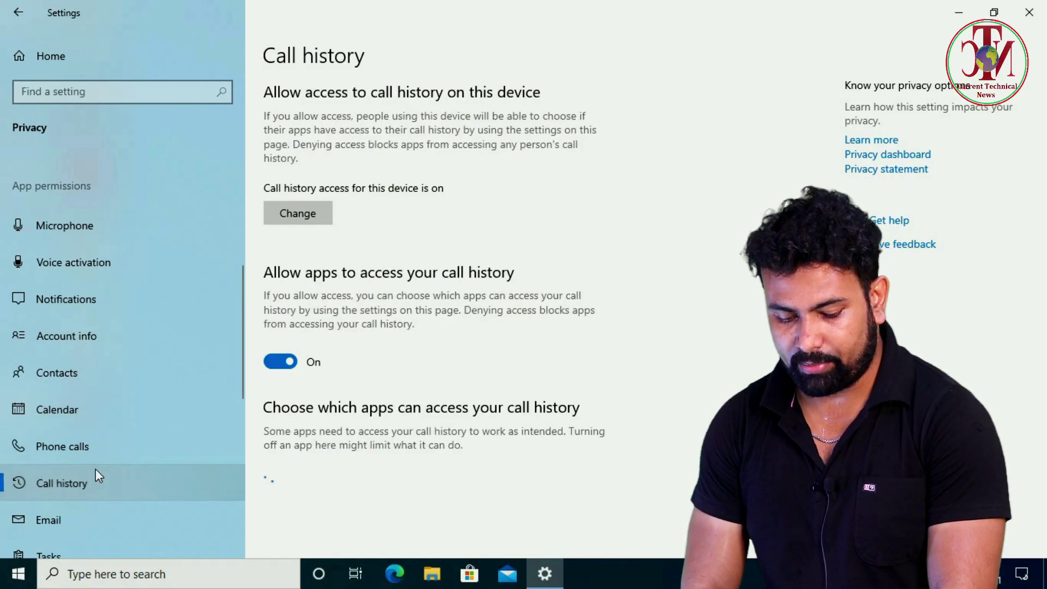
scroll(108, 401, down, 3)
click(70, 335)
click(61, 411)
click(112, 447)
scroll(163, 391, down, 3)
- Turn off communication with unpaired devices, and check the Background apps, App diagnostics and Automatic file downloads pages
click(100, 363)
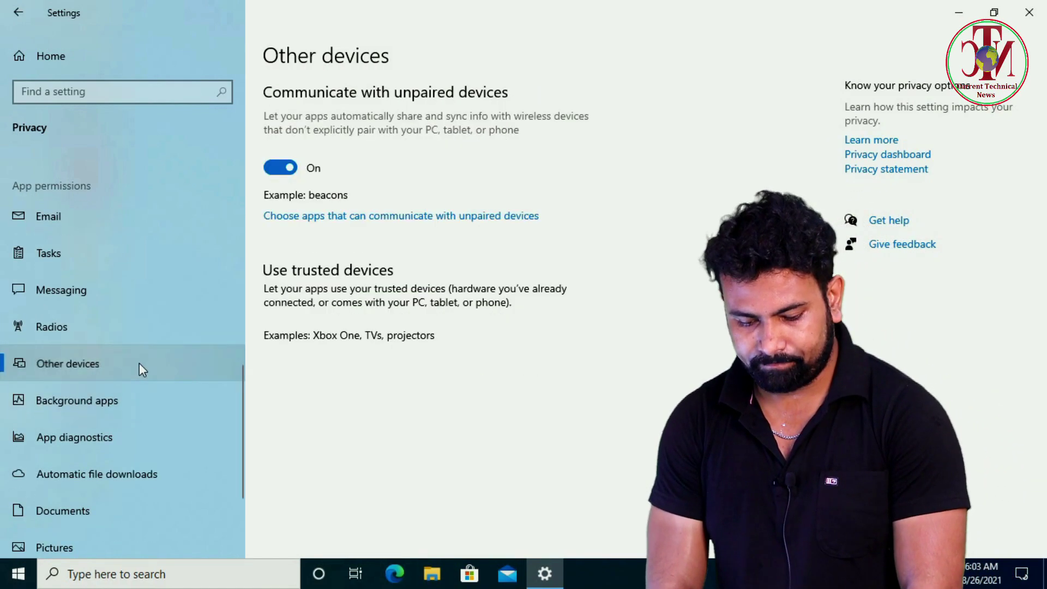
click(280, 169)
click(64, 408)
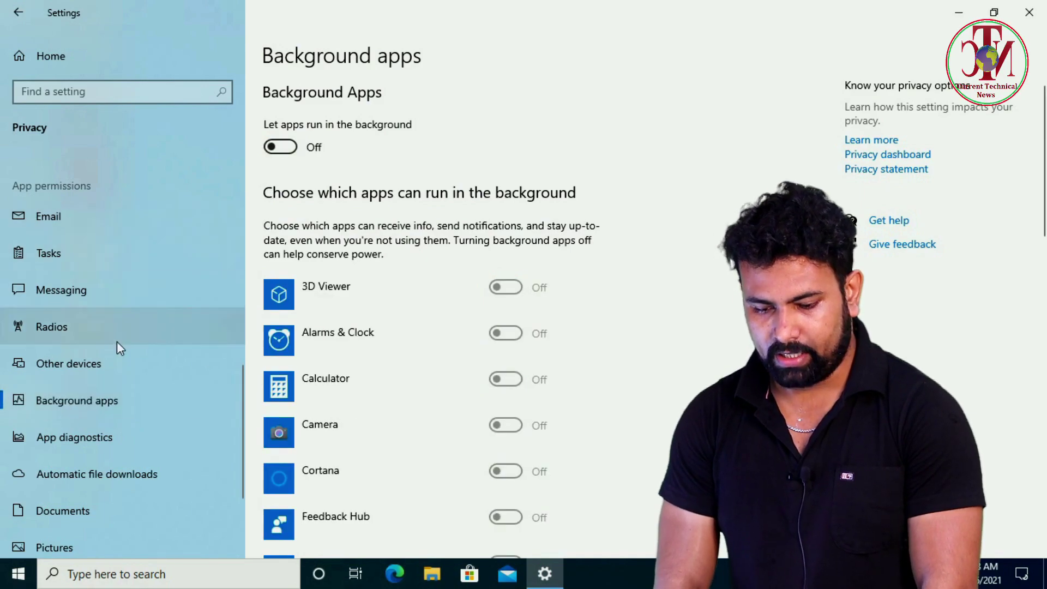
click(70, 437)
scroll(102, 437, down, 2)
click(103, 436)
scroll(164, 382, down, 2)
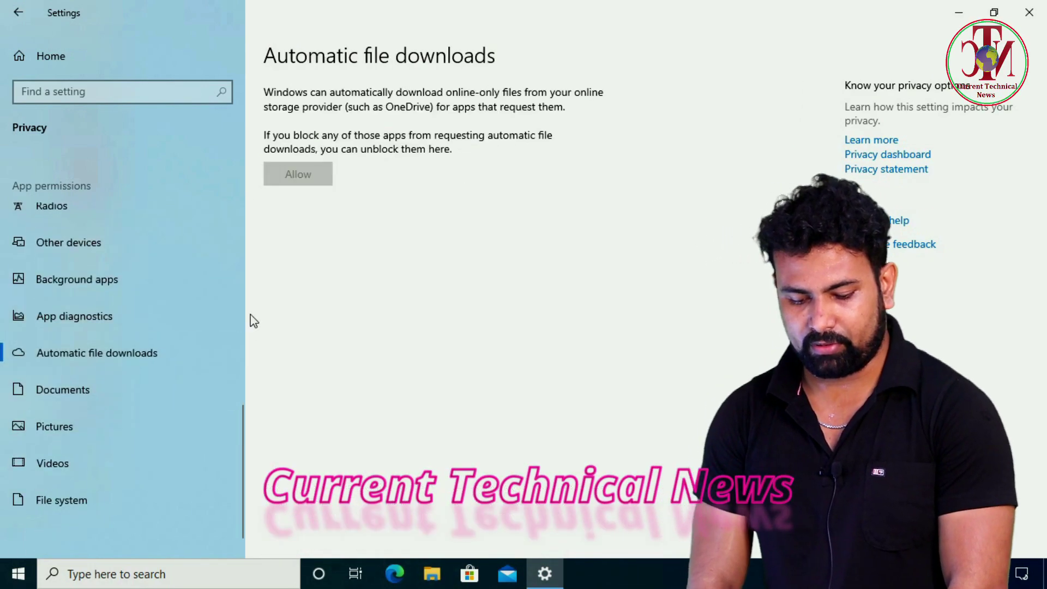
- Turn off app access to documents, pictures, videos and the file system, and close the Settings window
click(239, 388)
click(280, 390)
click(86, 430)
click(280, 390)
click(55, 463)
click(276, 390)
click(59, 500)
click(280, 376)
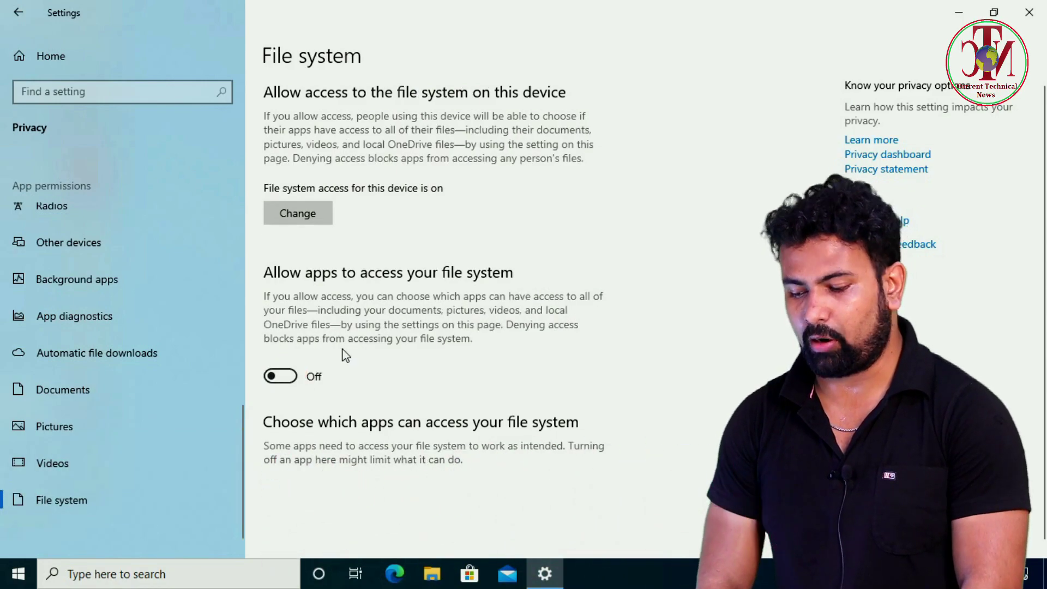
click(1028, 14)
- Refresh the desktop repeatedly after closing Settings
right_click(257, 129)
click(285, 171)
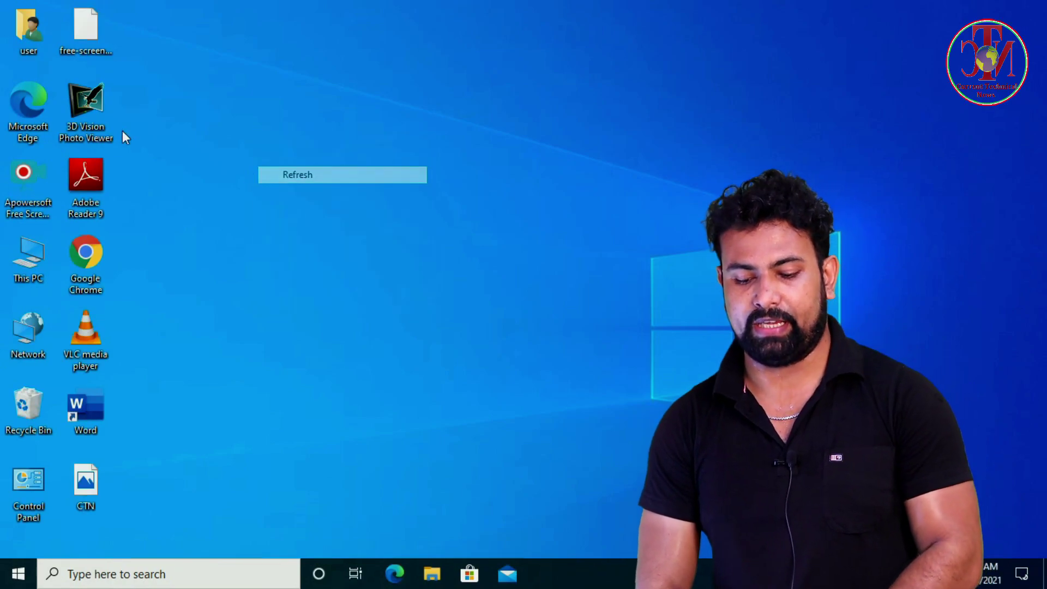
right_click(122, 134)
mouse_move(139, 143)
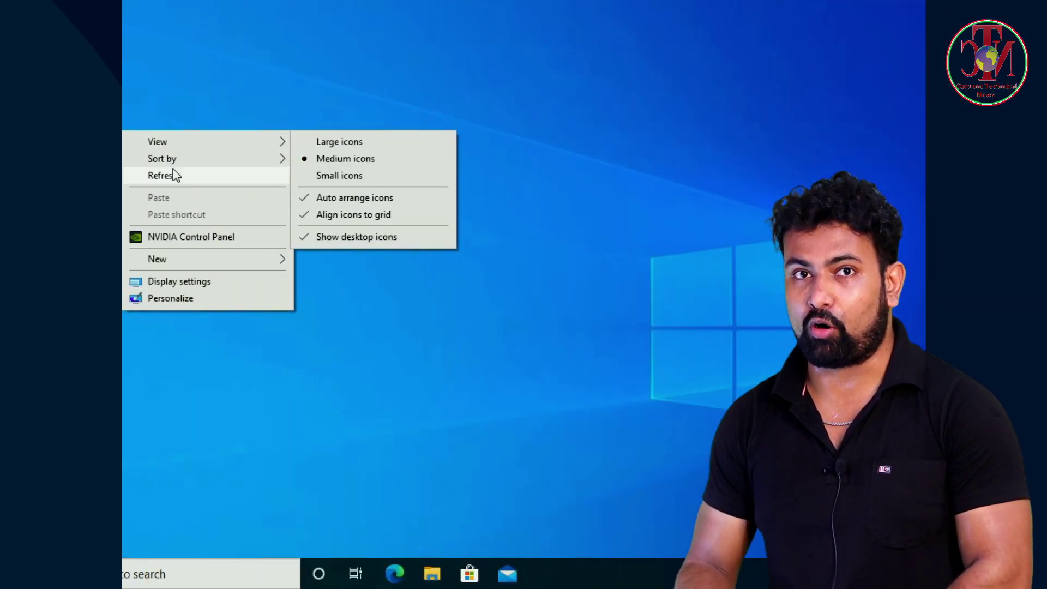
click(170, 172)
right_click(164, 143)
click(218, 187)
right_click(195, 142)
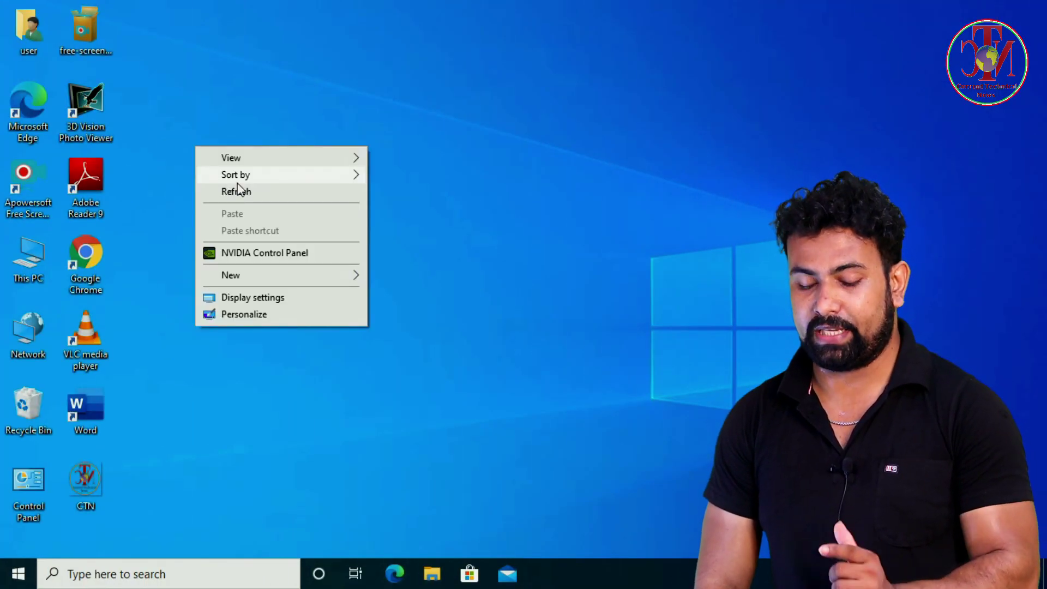
click(231, 187)
right_click(195, 140)
click(230, 191)
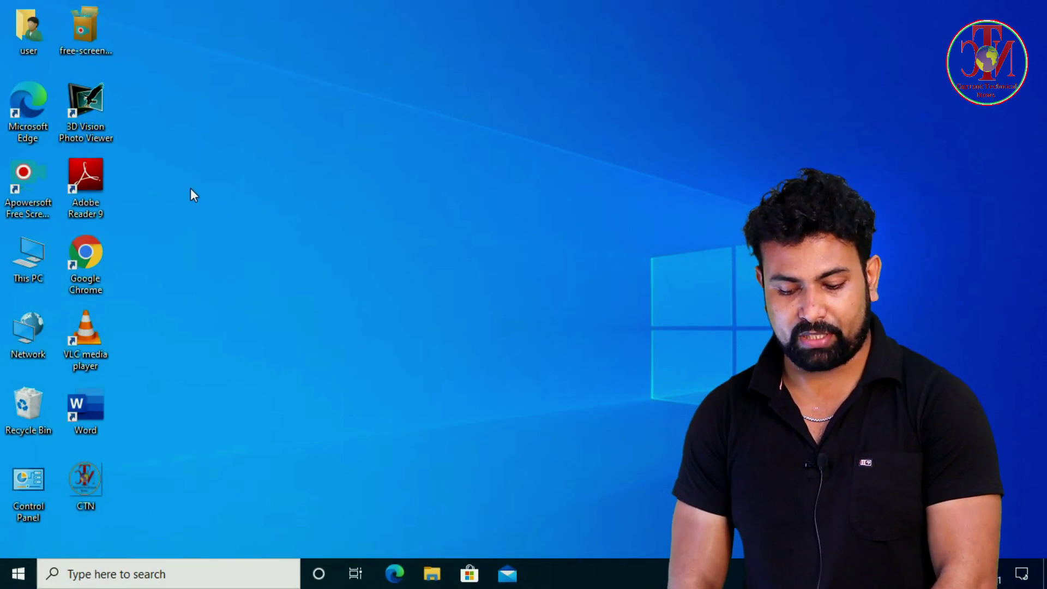
- Open the Optimize Drives tool from the Storage page of the System settings
click(18, 572)
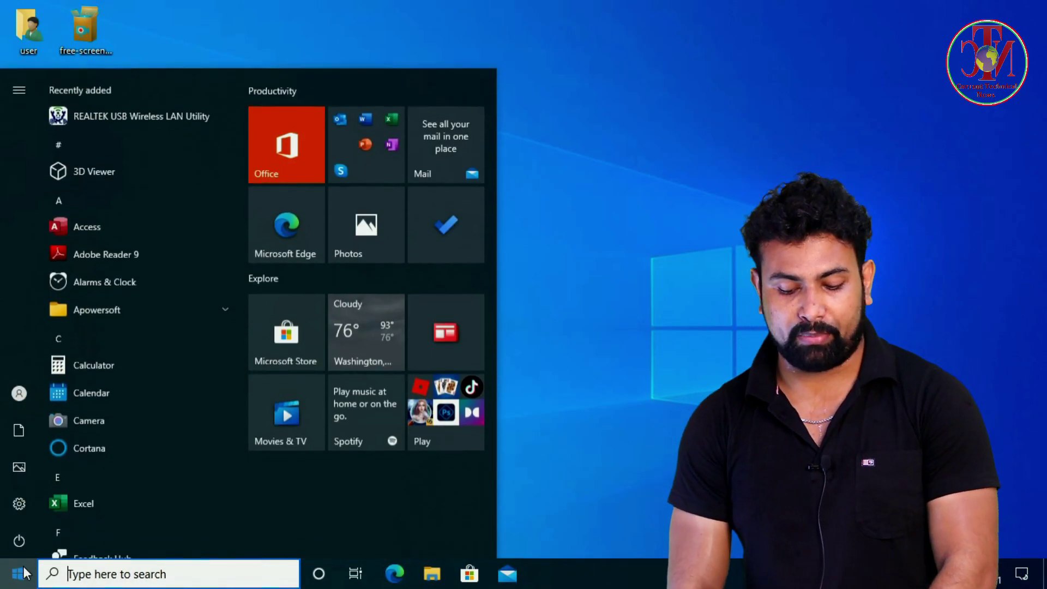
click(26, 508)
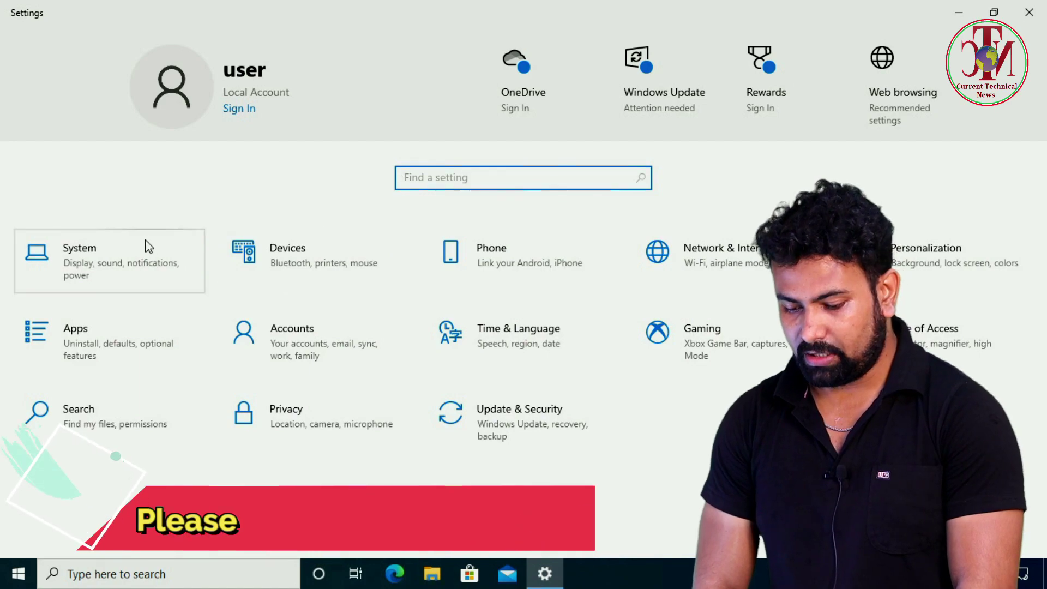
click(105, 257)
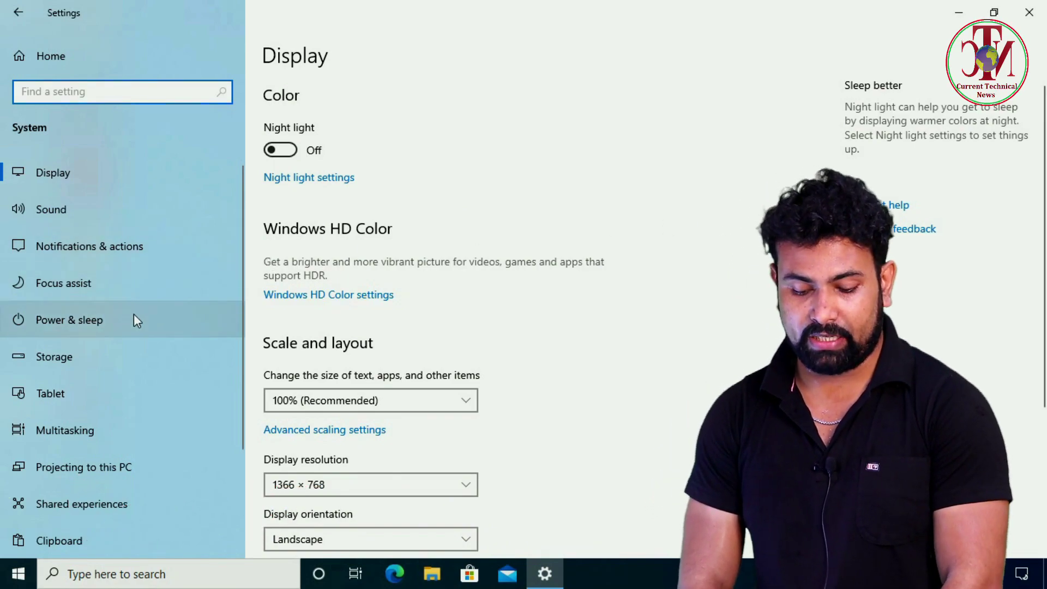
click(63, 355)
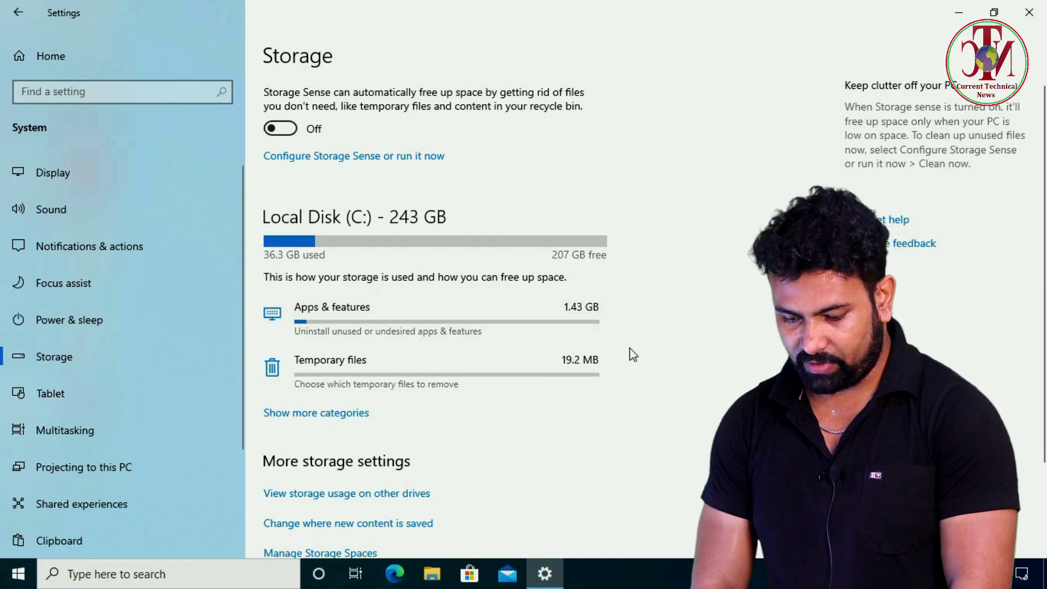
scroll(594, 335, down, 2)
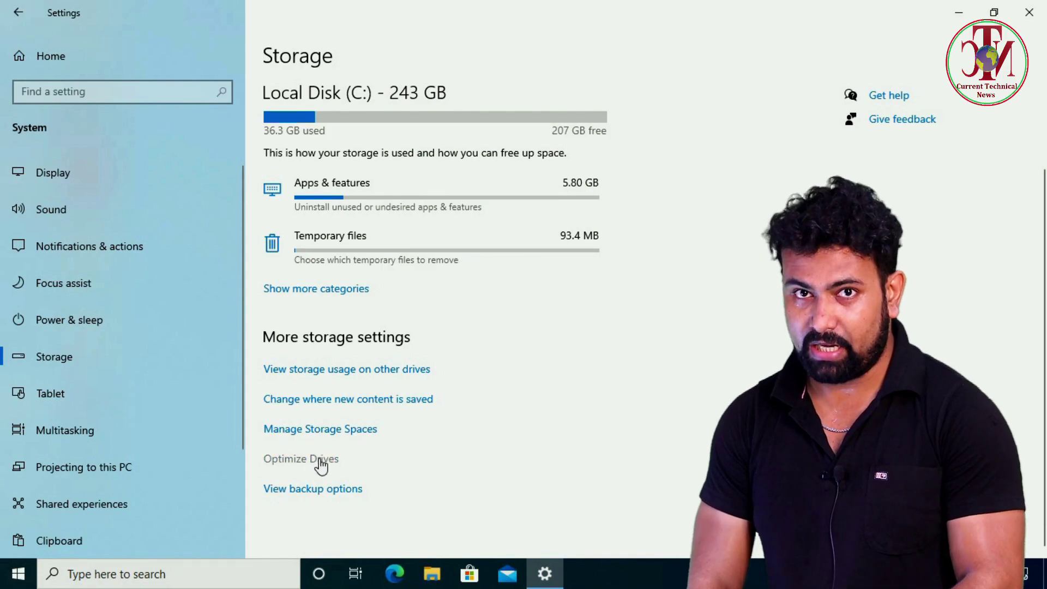
click(321, 463)
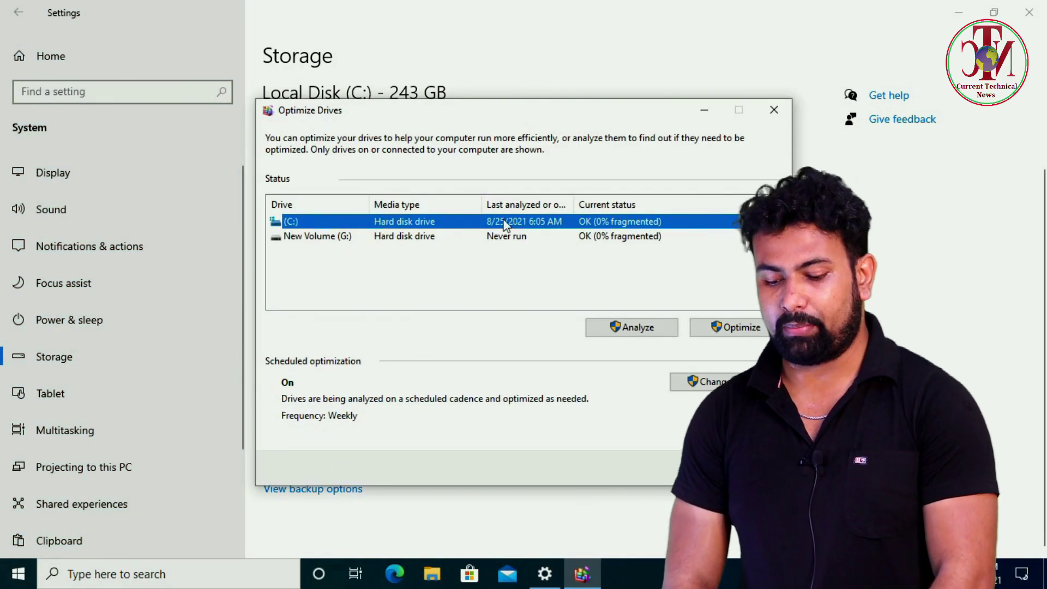
- Optimize the C: drive, minimize Settings and reposition the Optimize Drives window on the desktop
click(545, 234)
click(317, 221)
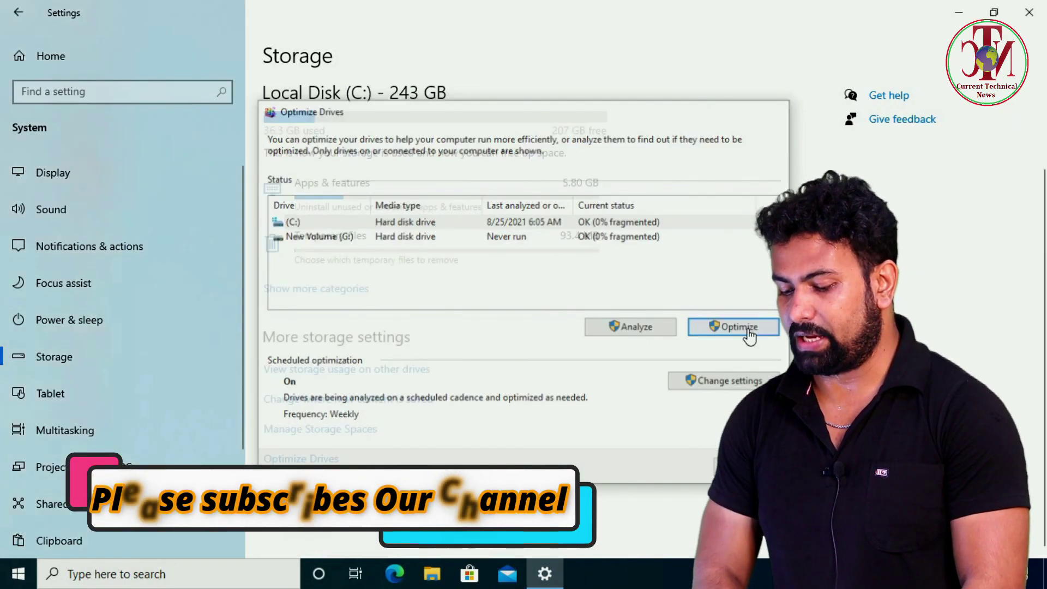
click(744, 332)
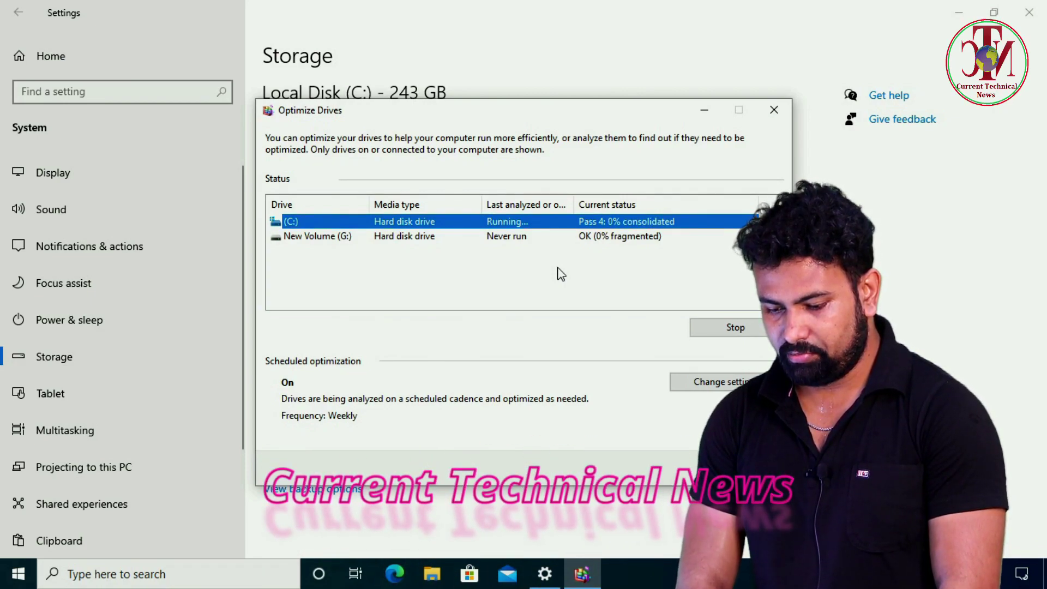
click(954, 4)
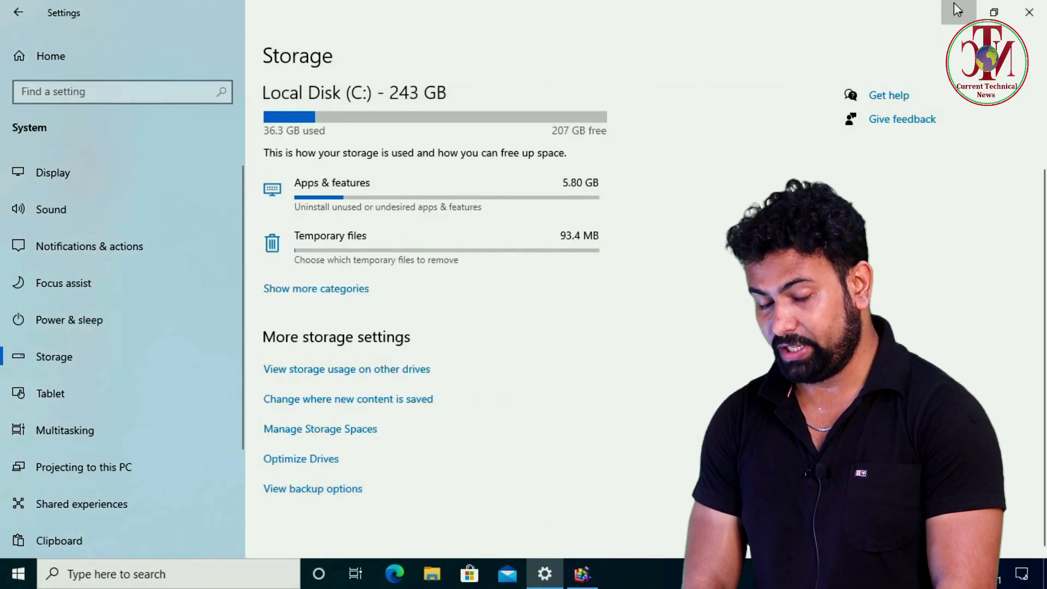
drag(568, 109, 543, 92)
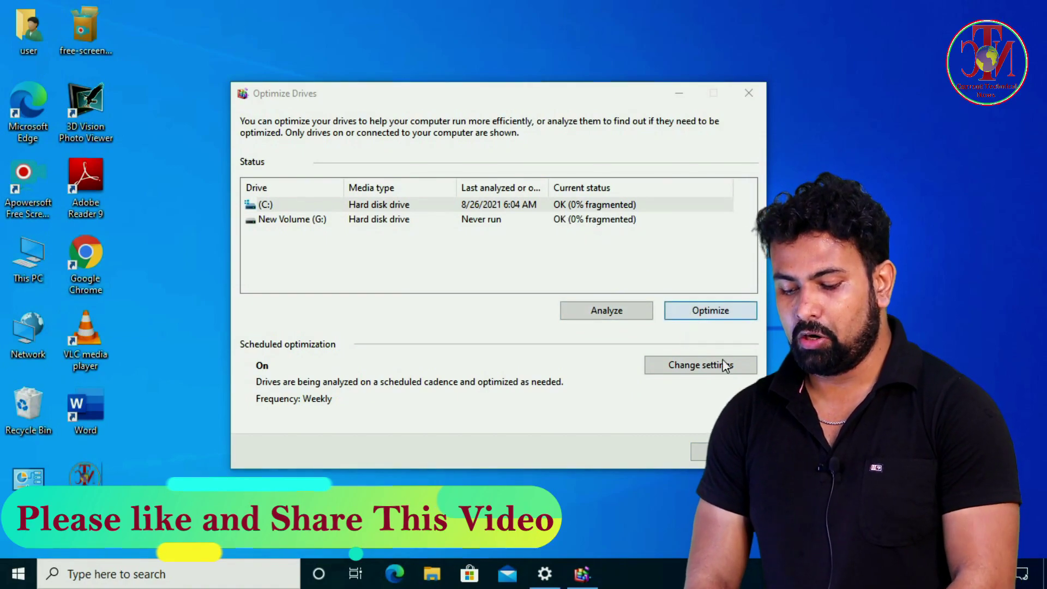
- Close the Optimize Drives window and refresh the desktop several times
click(706, 451)
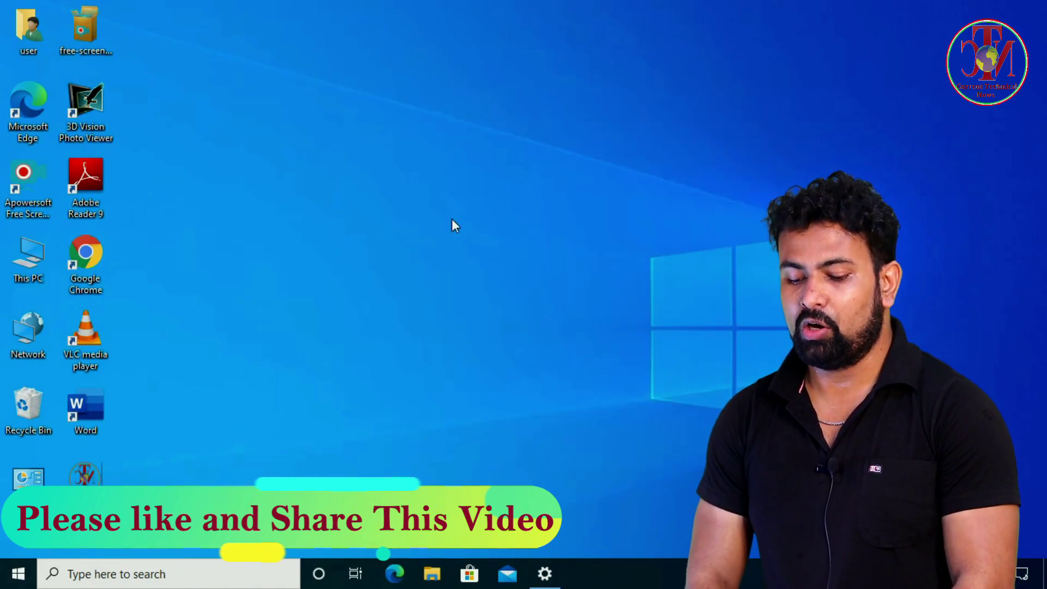
right_click(287, 106)
click(328, 154)
right_click(275, 132)
click(319, 179)
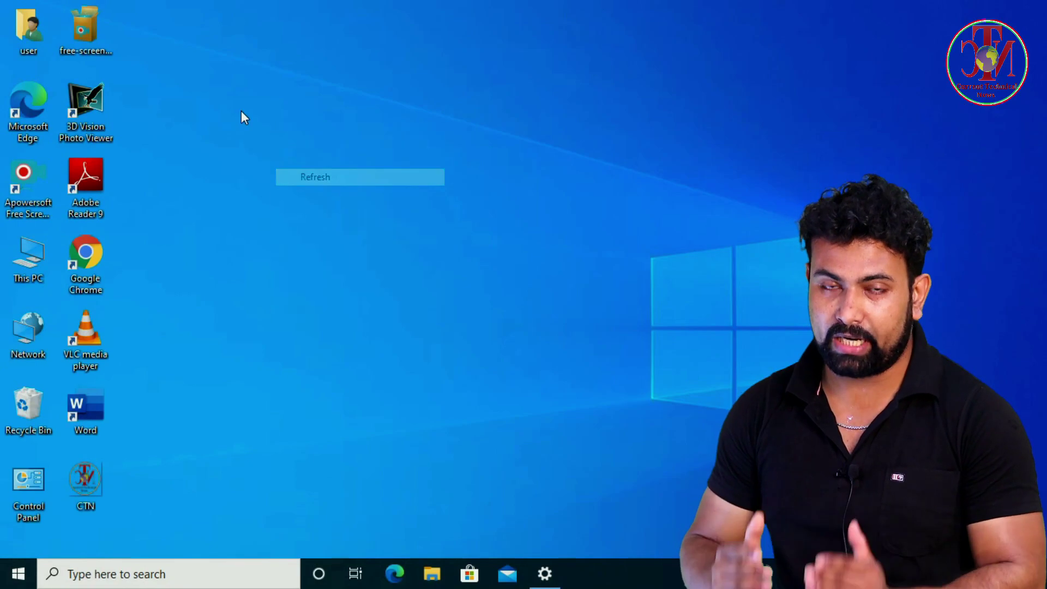
right_click(241, 110)
click(285, 161)
right_click(242, 130)
click(283, 176)
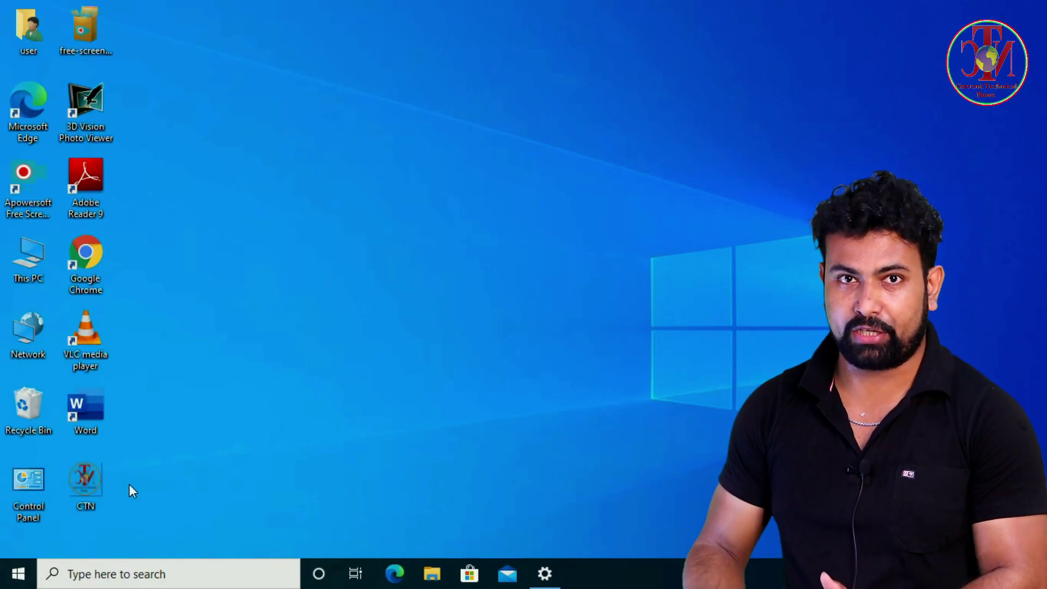
- Display the PC's power options, including Restart, and dismiss them without choosing one
click(18, 574)
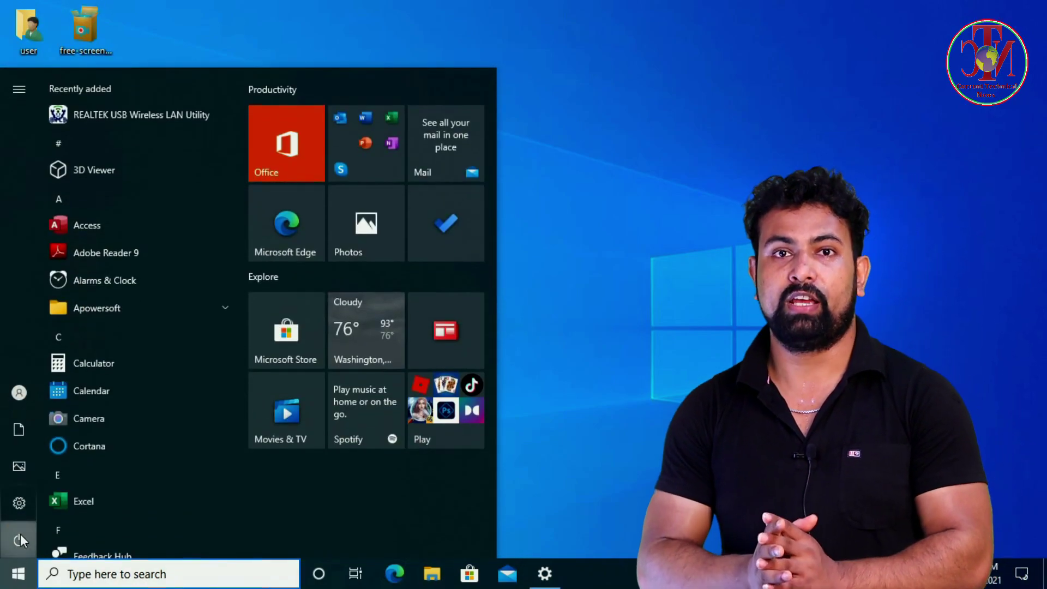
click(30, 534)
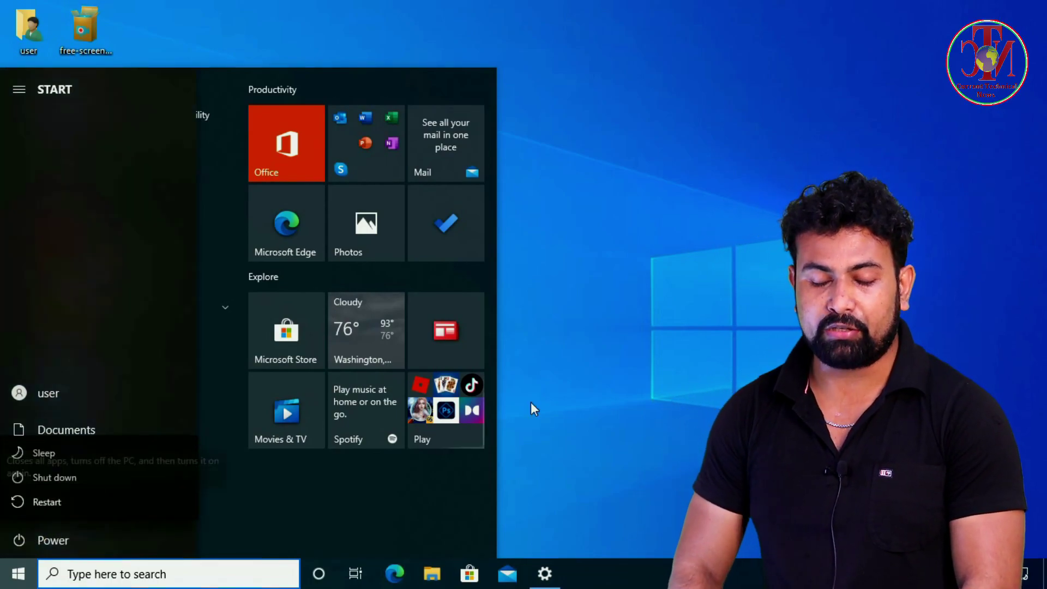
key(Escape)
click(652, 357)
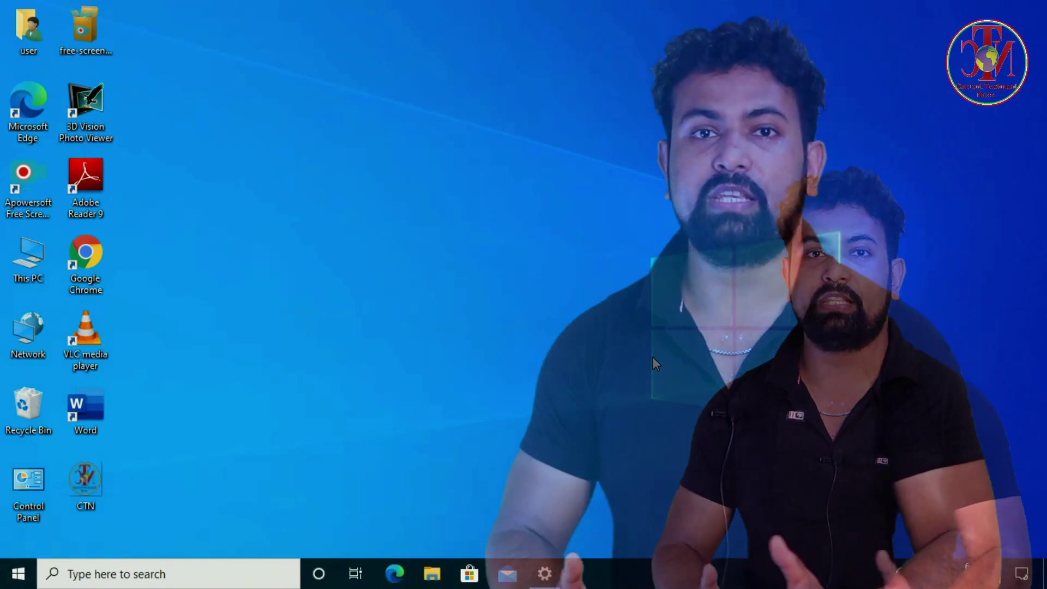